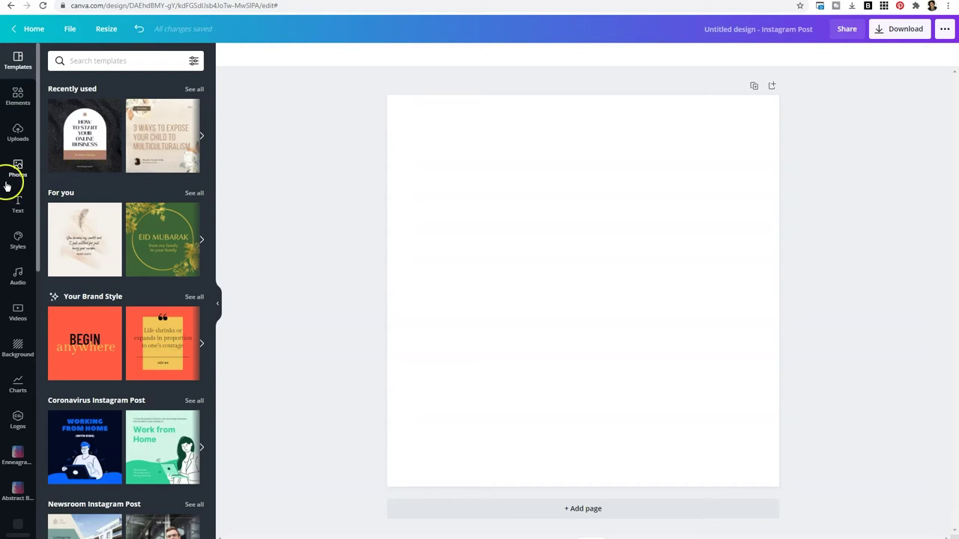
# Add the gold-leaf watercolor letter M from the 'gold leaf watercolor letter' photo search to the post.
pyautogui.click(8, 181)
pyautogui.click(100, 59)
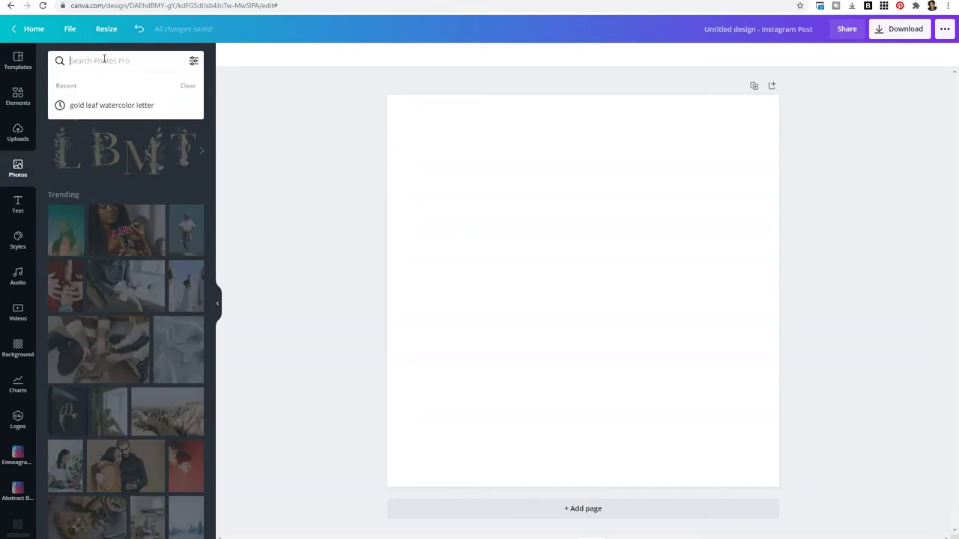
pyautogui.click(107, 104)
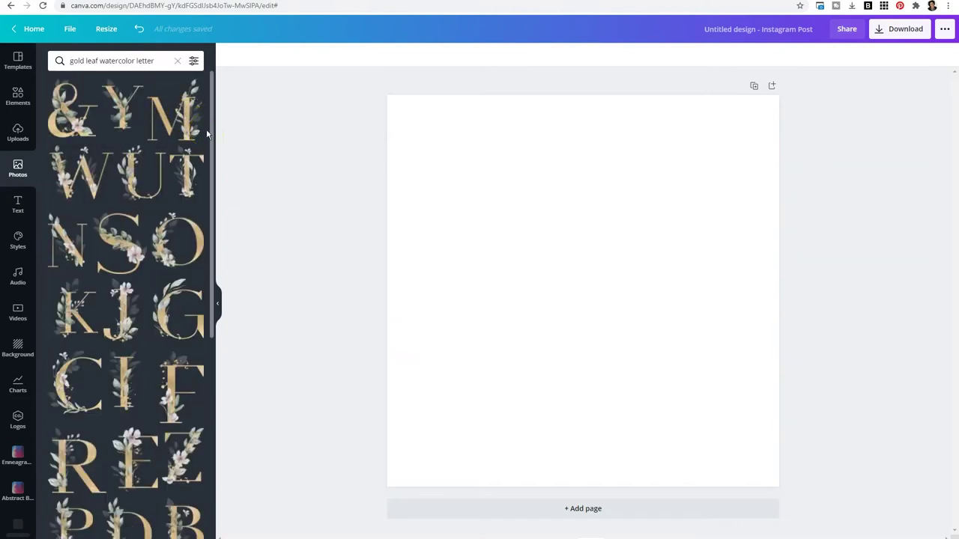
pyautogui.click(193, 124)
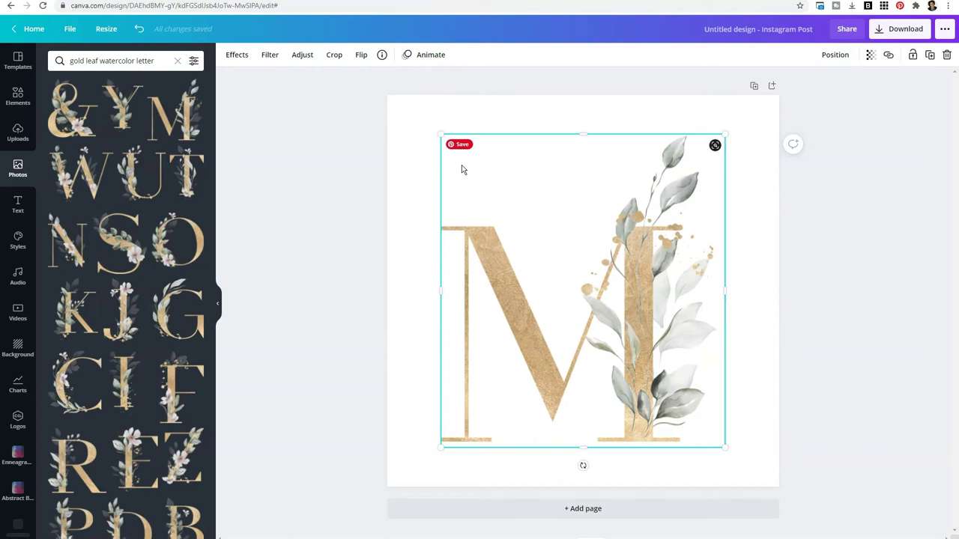
pyautogui.click(233, 206)
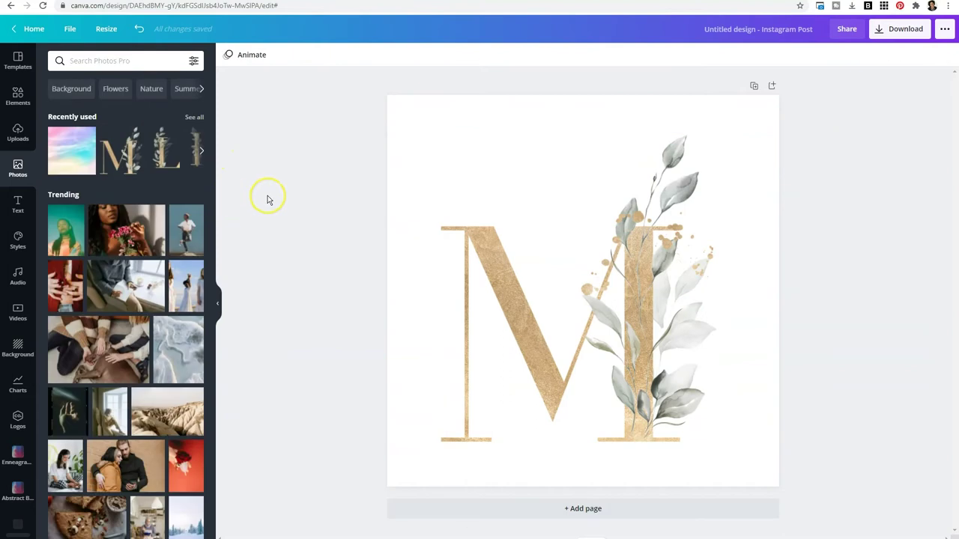
# Bring up the full Frames collection in Elements and add a blank second page.
pyautogui.click(265, 203)
pyautogui.click(11, 99)
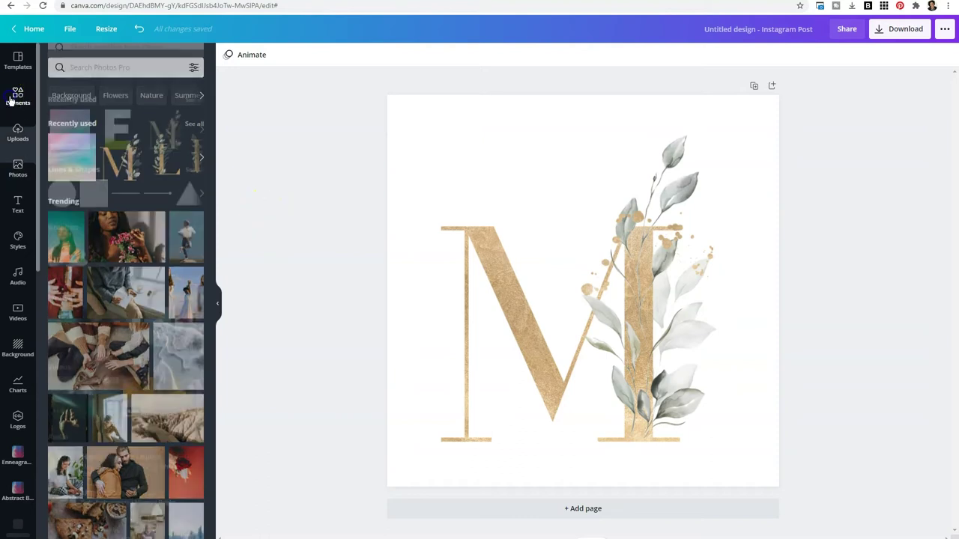
pyautogui.scroll(-3, 128, 293)
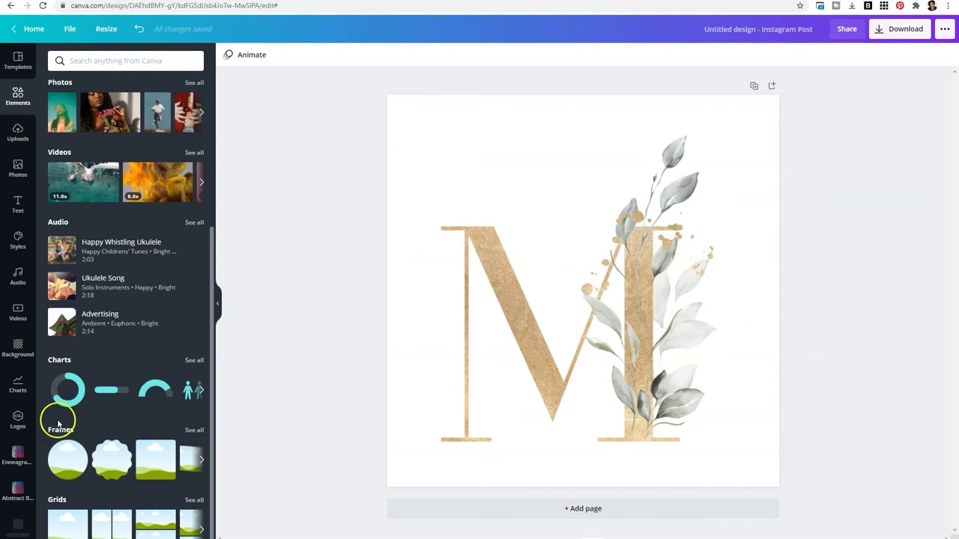
pyautogui.click(194, 430)
pyautogui.click(390, 510)
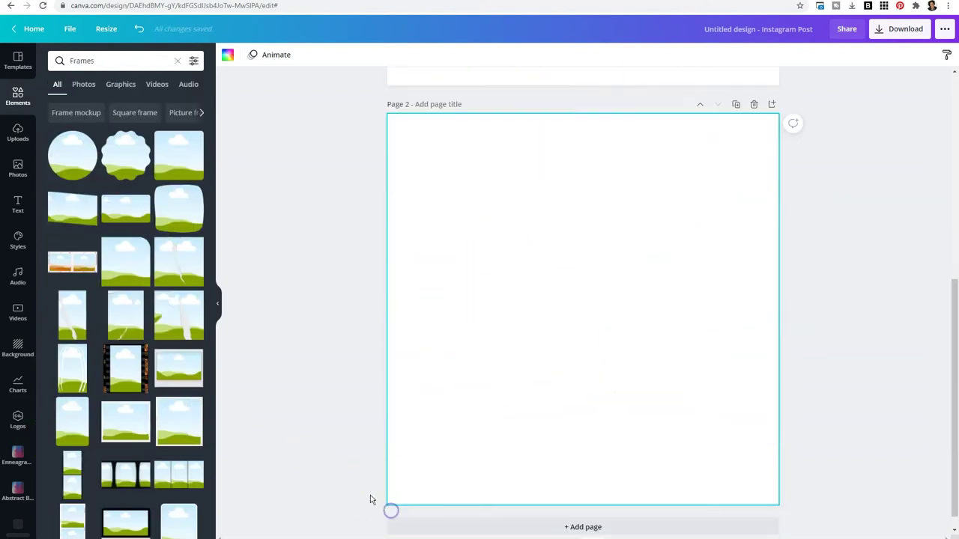
# Place the letter H photo frame from the alphabet frames on page 2.
pyautogui.scroll(-15, 188, 301)
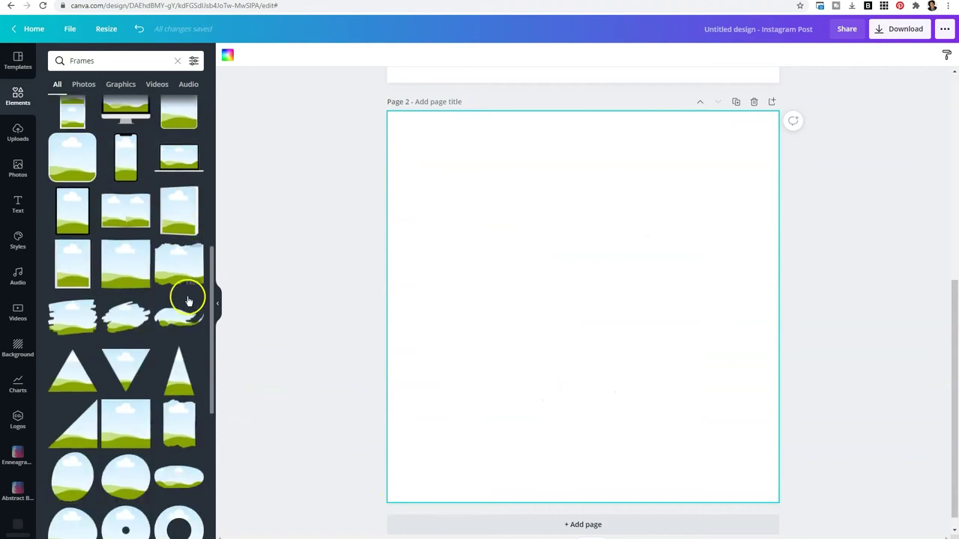
pyautogui.scroll(-10, 188, 301)
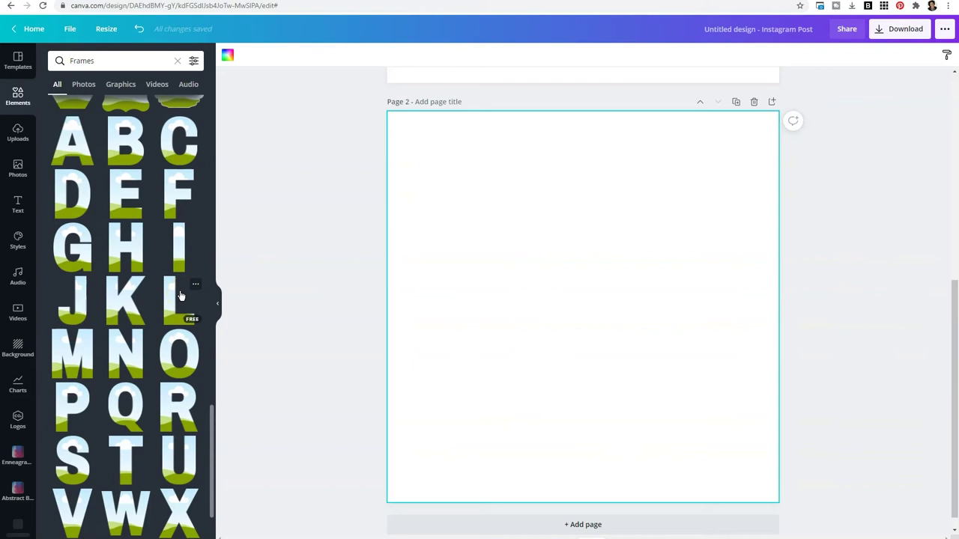
pyautogui.click(135, 255)
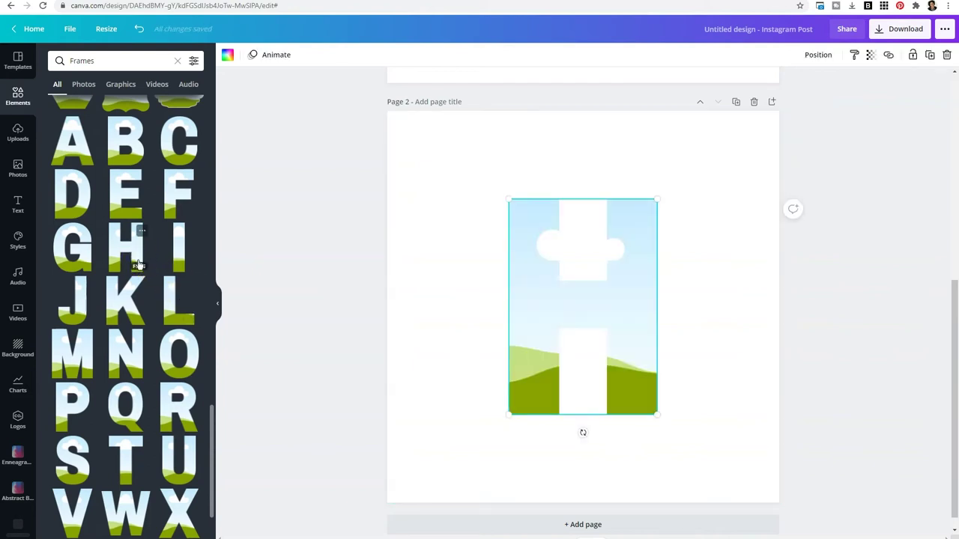
pyautogui.click(23, 170)
pyautogui.click(71, 149)
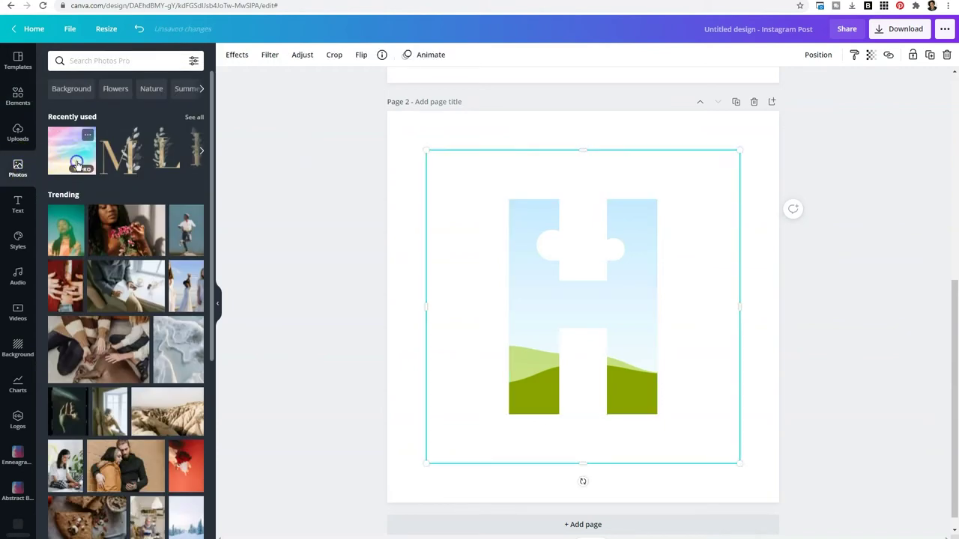
pyautogui.moveTo(600, 239); pyautogui.dragTo(621, 316)
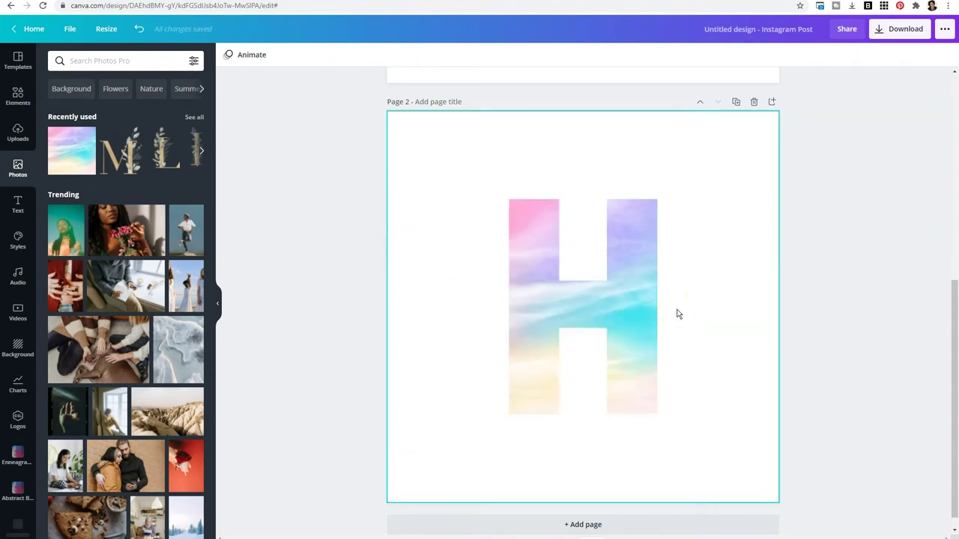
pyautogui.moveTo(666, 313); pyautogui.dragTo(653, 307)
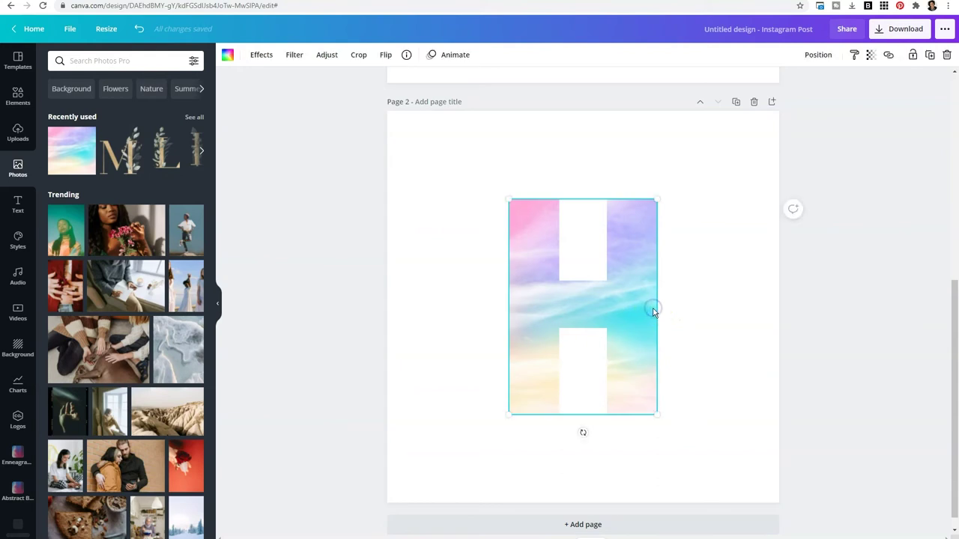
pyautogui.hotkey('ctrl', 'z')
pyautogui.click(126, 68)
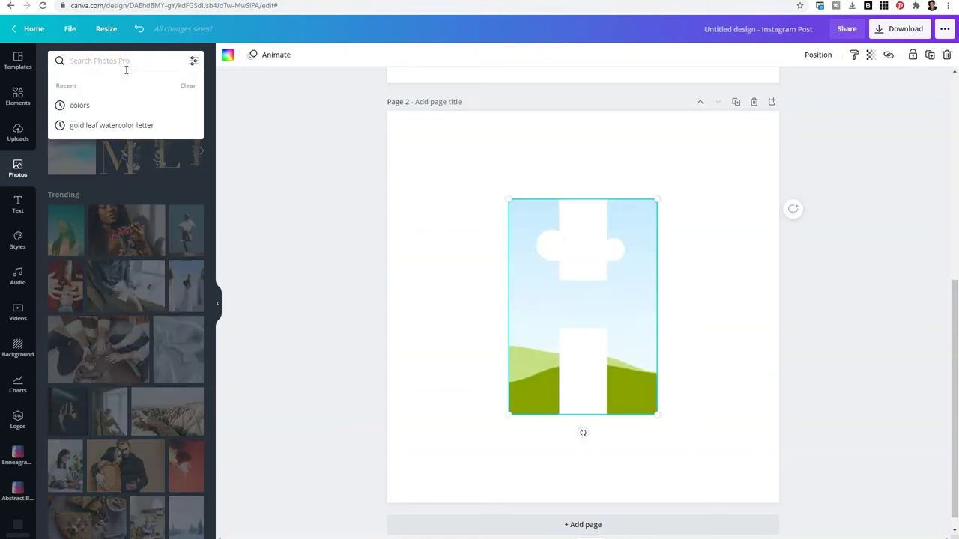
pyautogui.write('marb')
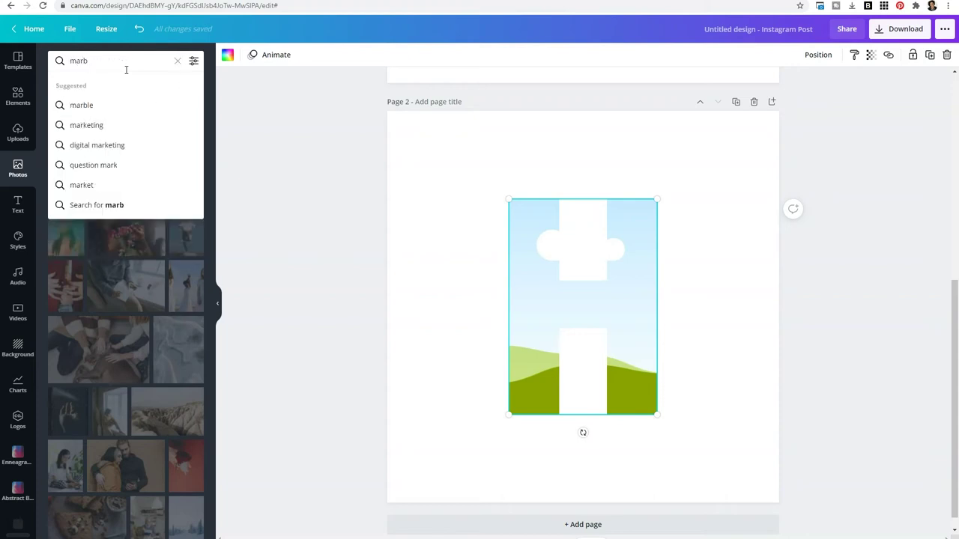
pyautogui.write('le')
pyautogui.press('Return')
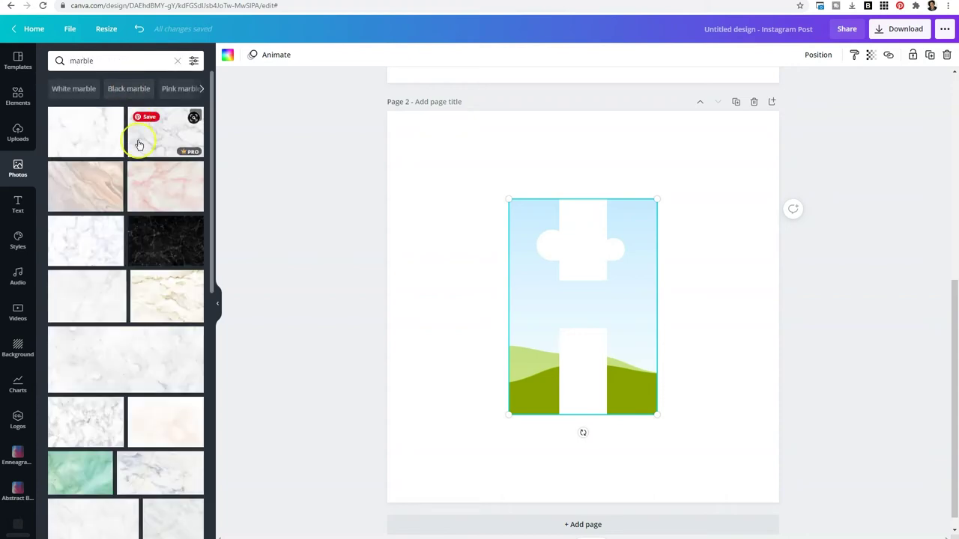
pyautogui.moveTo(139, 145); pyautogui.dragTo(561, 287)
pyautogui.click(842, 332)
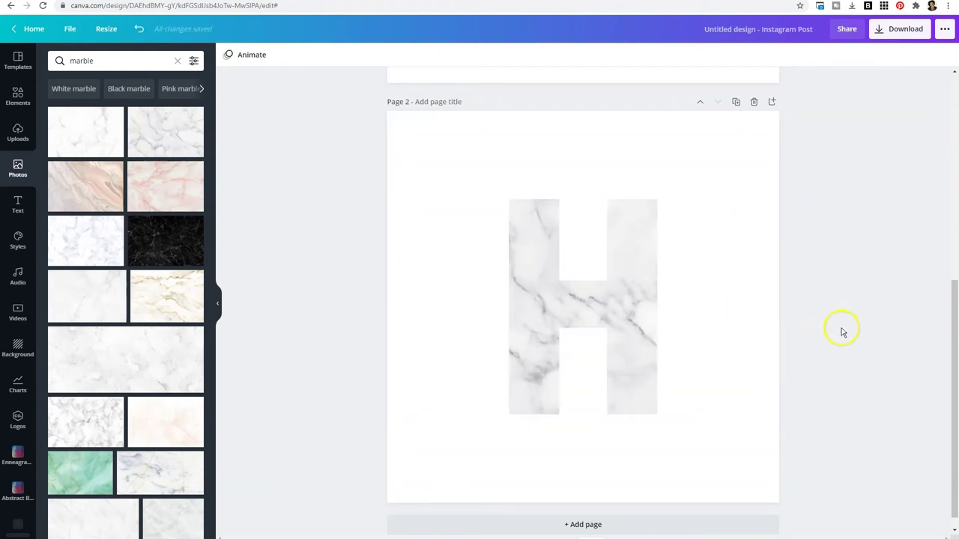
pyautogui.click(638, 291)
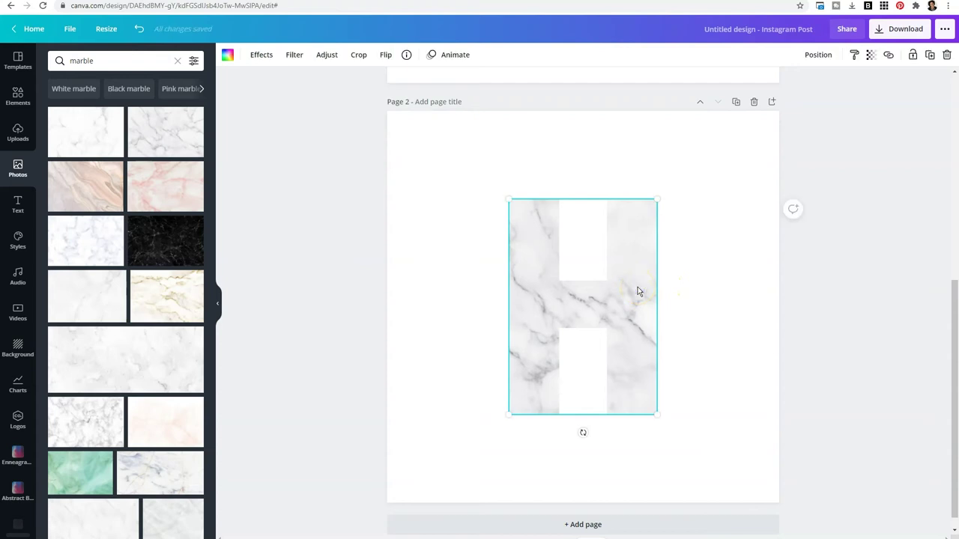
pyautogui.press('Delete')
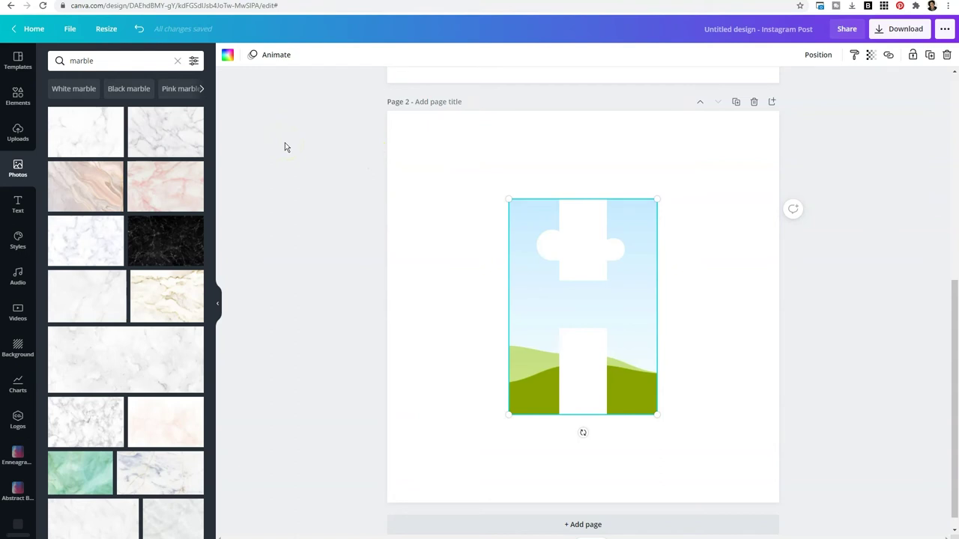
# Search elements for '3d balloon numbers', add the gold balloon 5 and enlarge it to about double size.
pyautogui.click(18, 98)
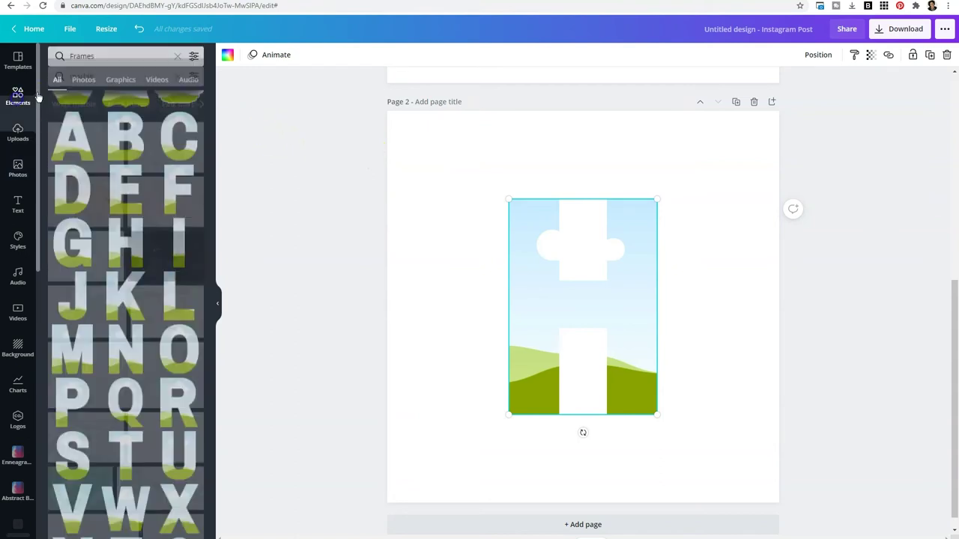
pyautogui.click(180, 62)
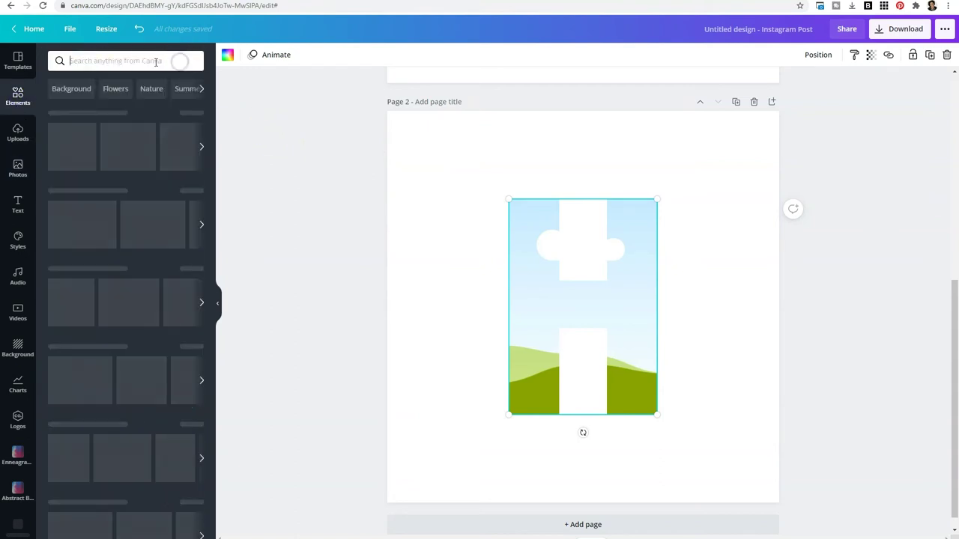
pyautogui.write('3d ba')
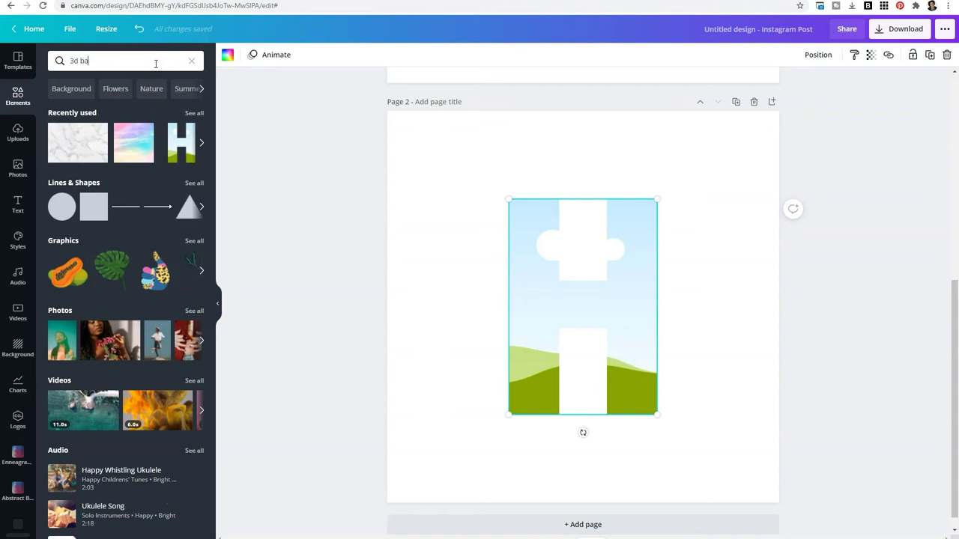
pyautogui.write('lloon numbers')
pyautogui.press('Return')
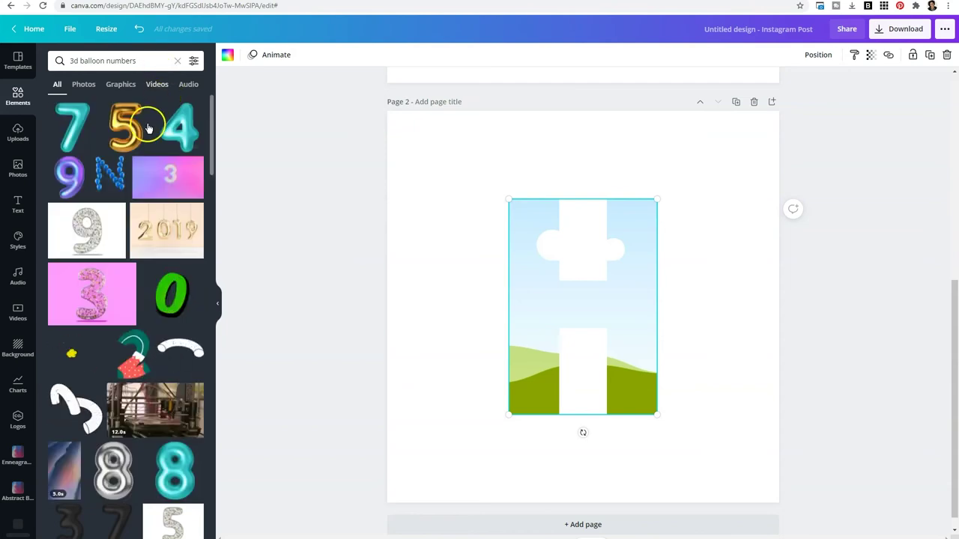
pyautogui.click(125, 127)
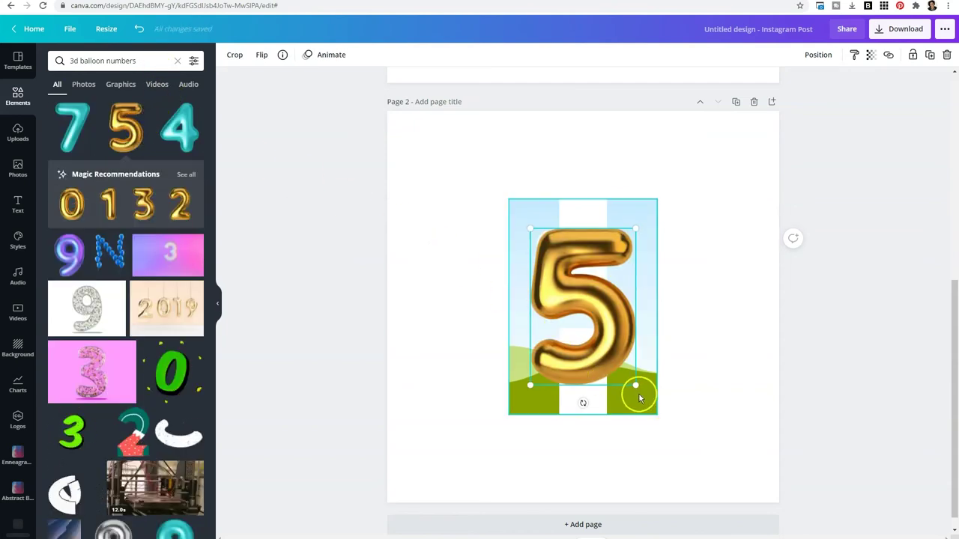
pyautogui.moveTo(635, 385); pyautogui.dragTo(749, 521)
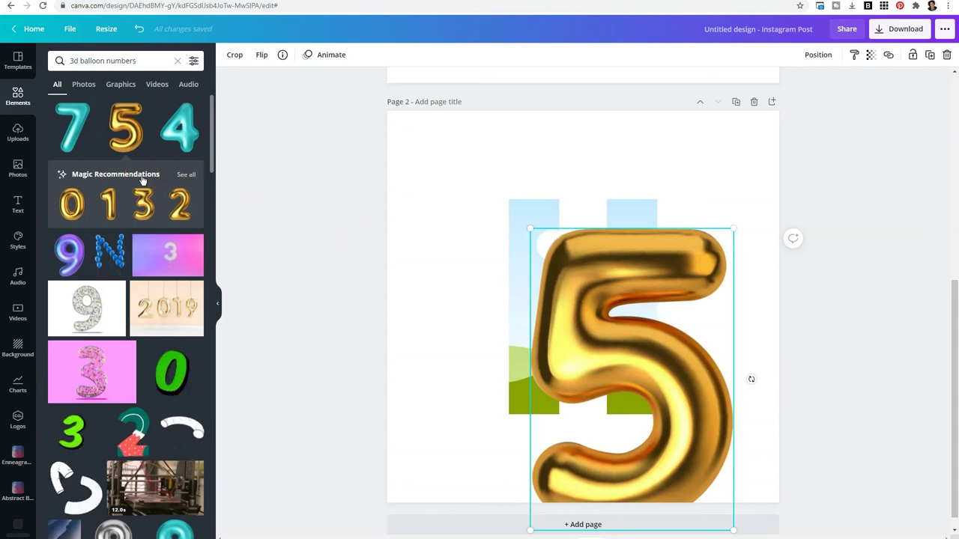
# Show all Magic Recommendations matching the gold balloon 5, the gold numbers 0–9.
pyautogui.click(185, 177)
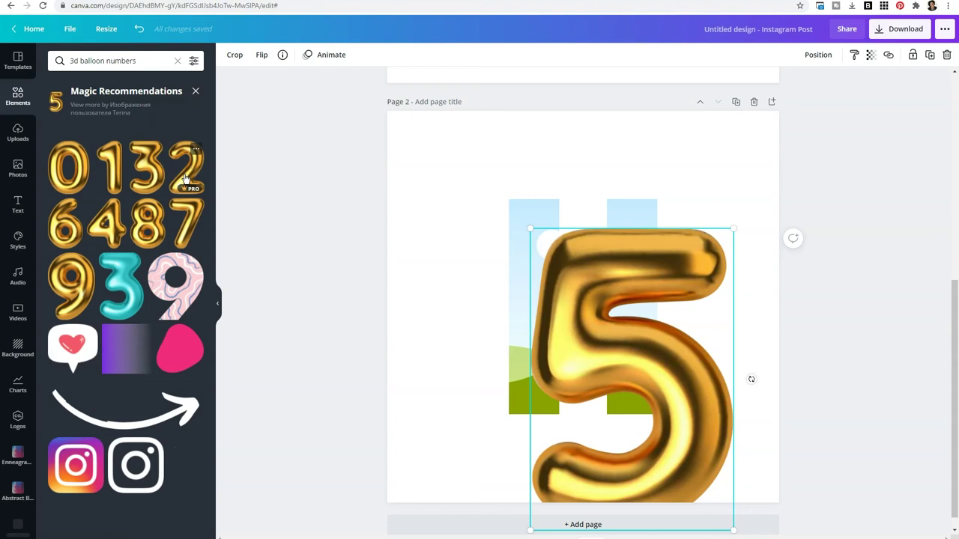